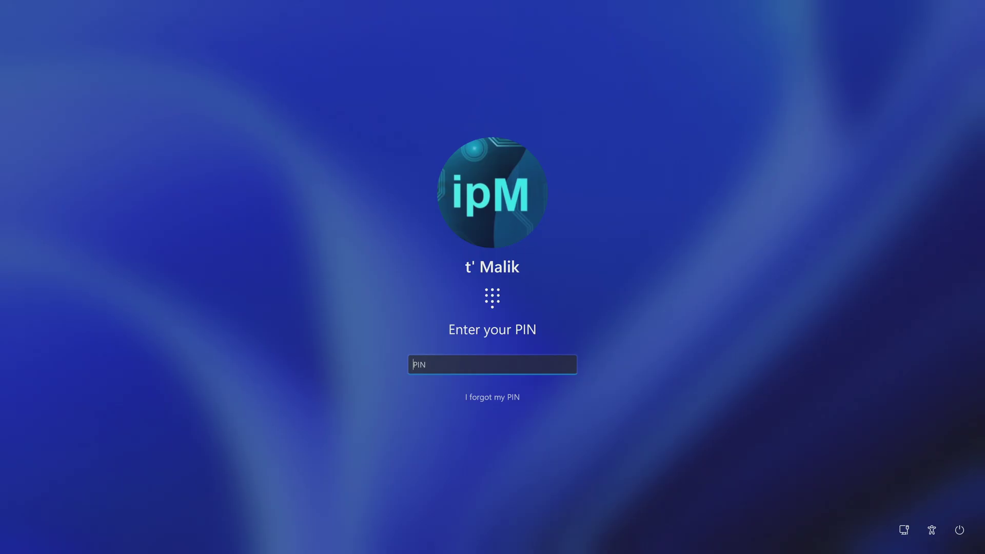
# - Enter the account PIN on the lock screen to reach the desktop
pyautogui.write('1111')
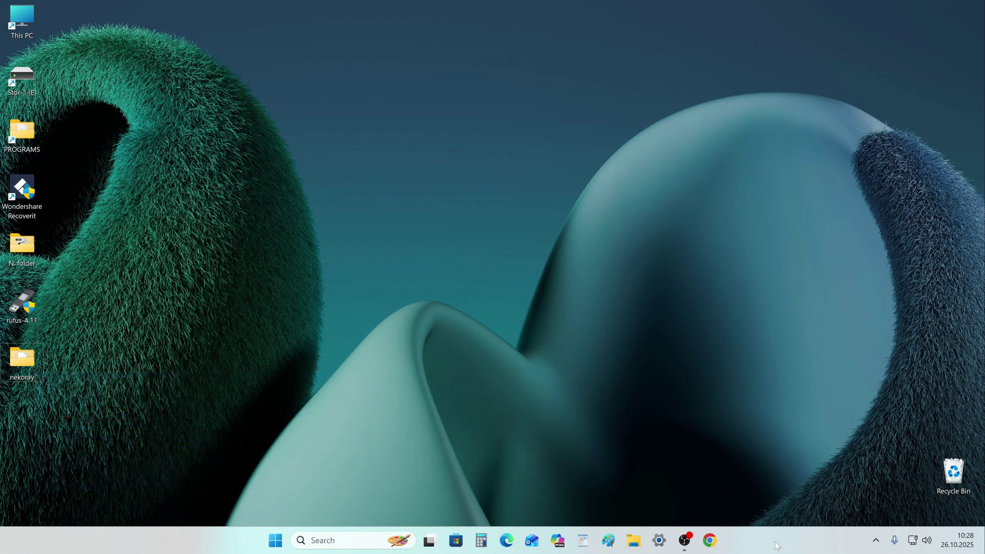
# - Launch Settings from the Start menu's pinned apps and go to Accounts
pyautogui.click(280, 540)
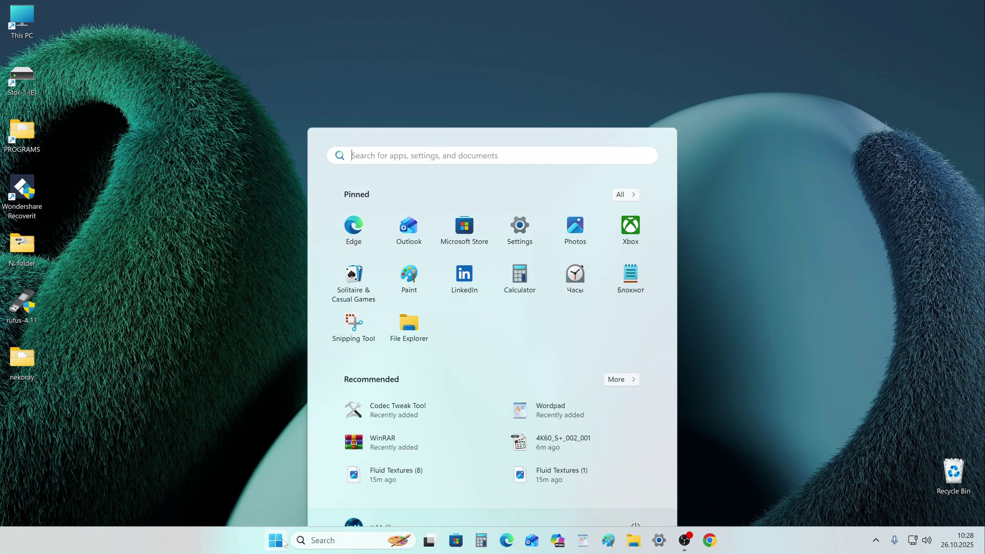
pyautogui.click(516, 211)
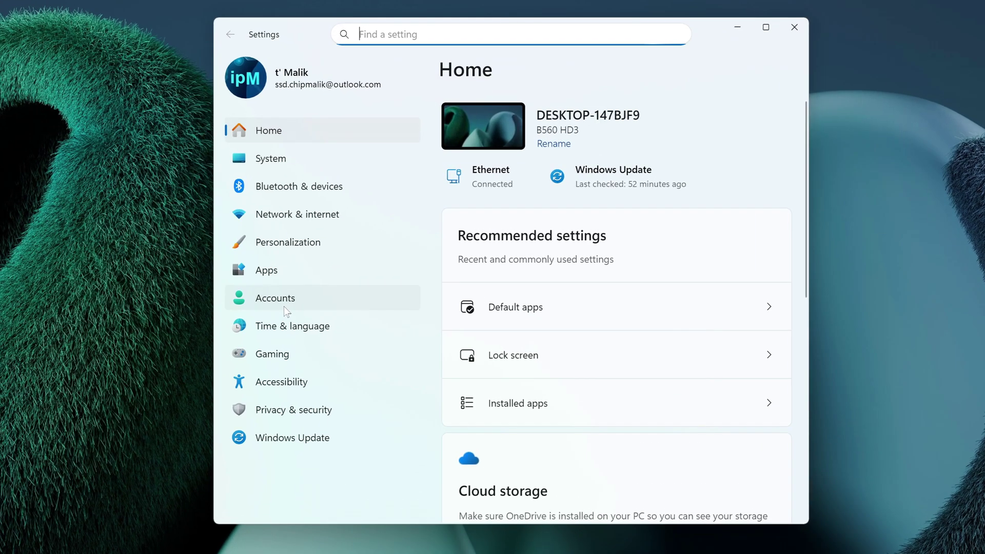
pyautogui.click(284, 307)
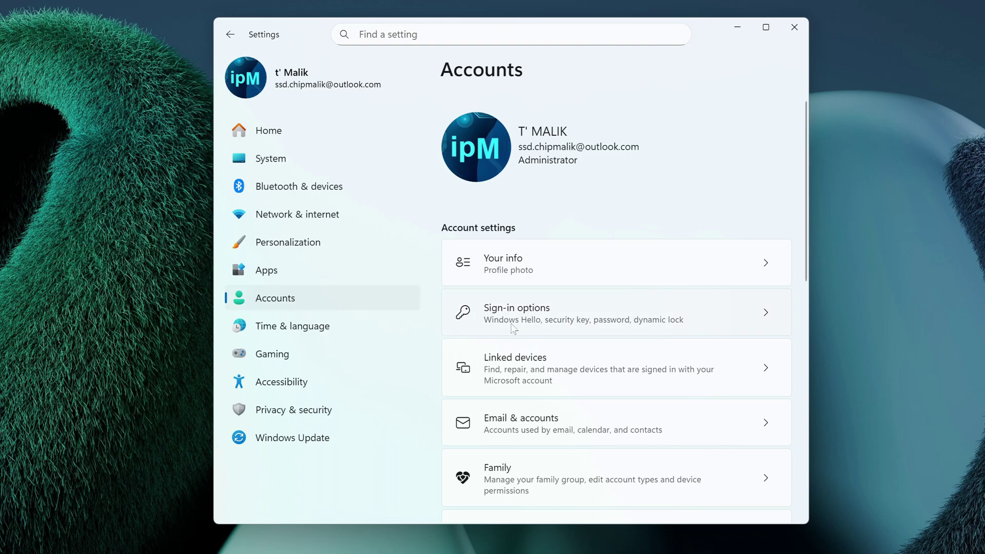
# - In Sign-in options, turn off Windows Hello-only sign-in and set 'require sign-in' to Never, verifying with the PIN
pyautogui.click(522, 328)
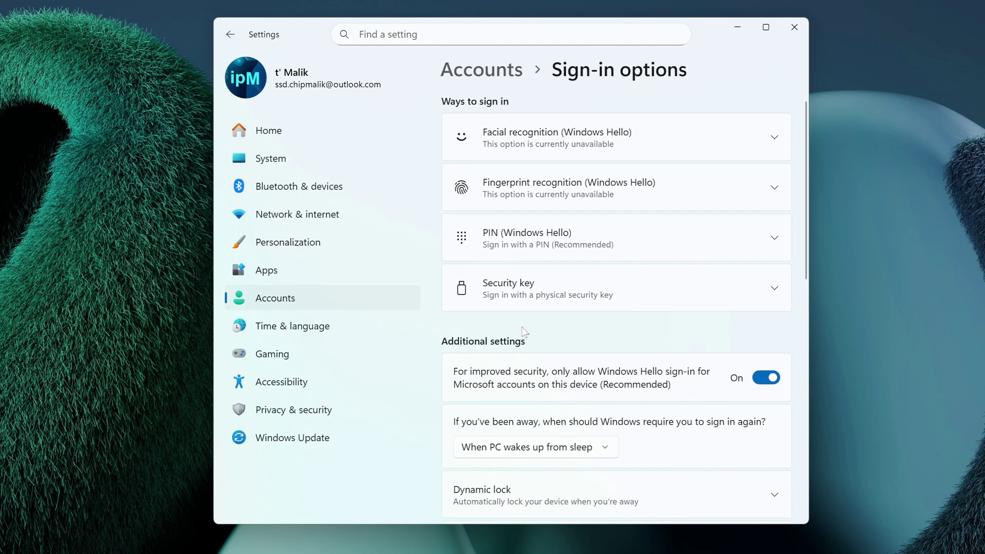
pyautogui.click(768, 380)
pyautogui.scroll(-3, 774, 403)
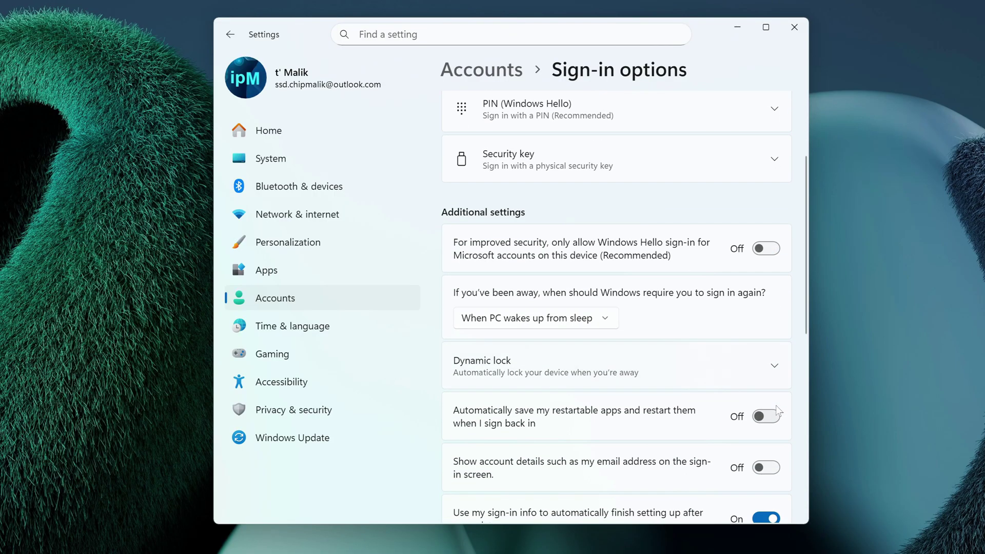
pyautogui.click(604, 317)
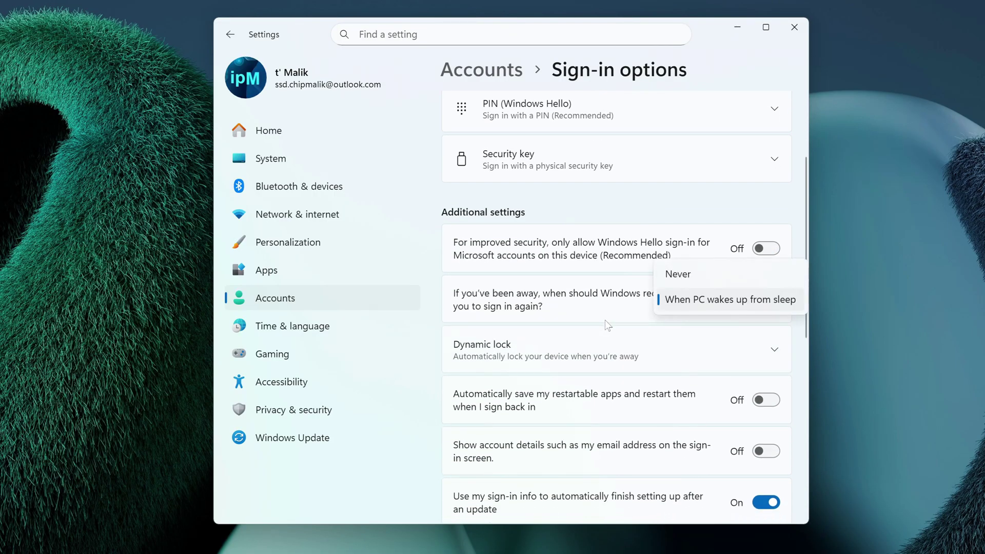
pyautogui.click(679, 277)
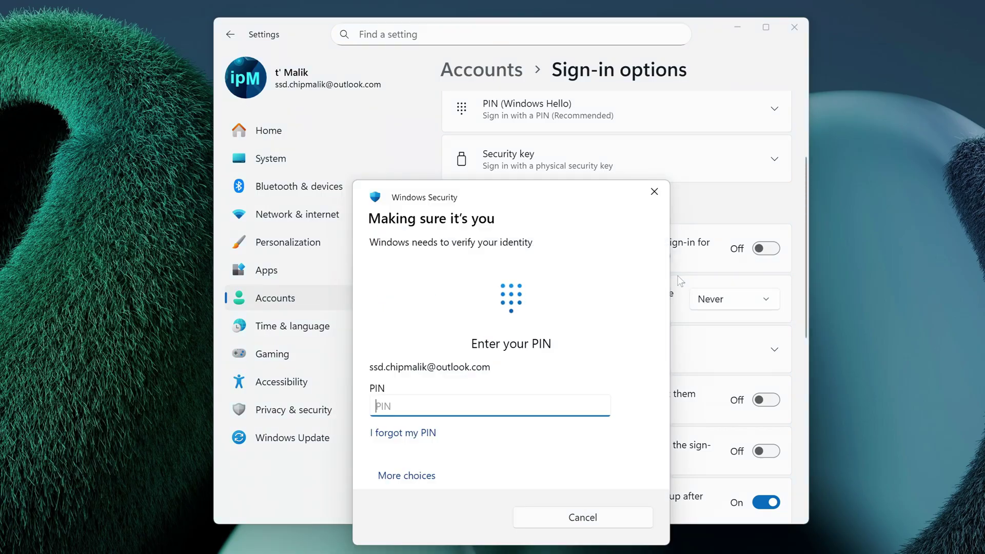
pyautogui.write('••••')
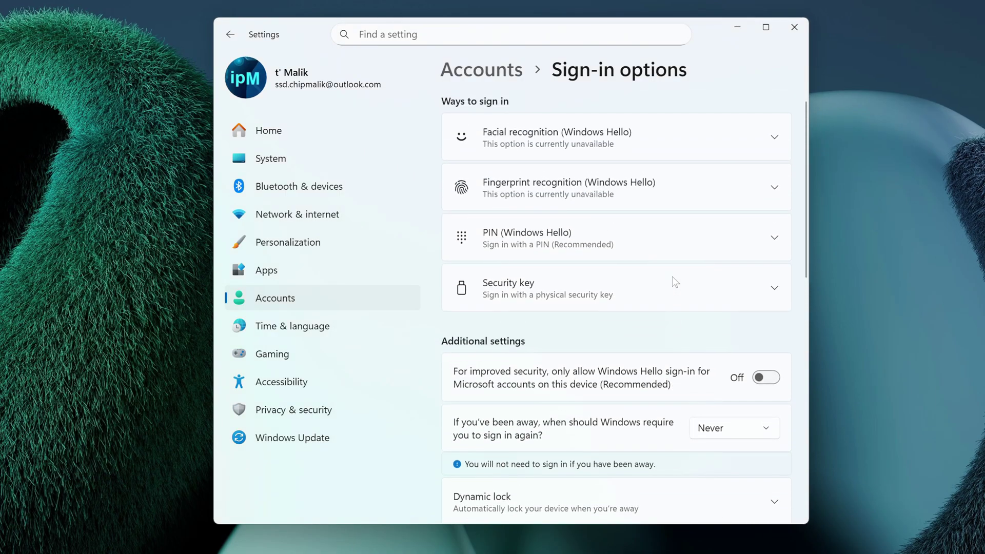
# - Remove the PIN (Windows Hello), confirming with the account password, then close Settings
pyautogui.click(618, 241)
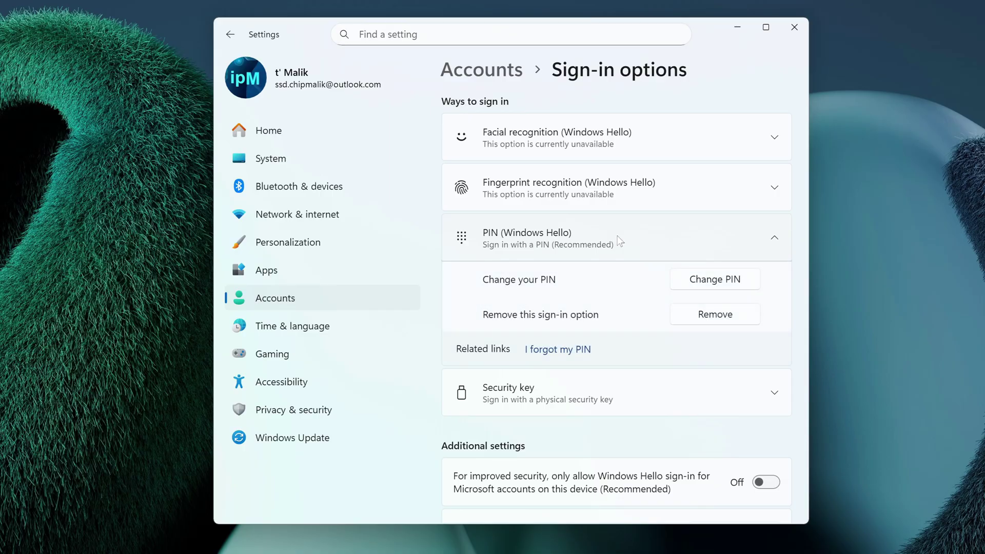
pyautogui.click(715, 315)
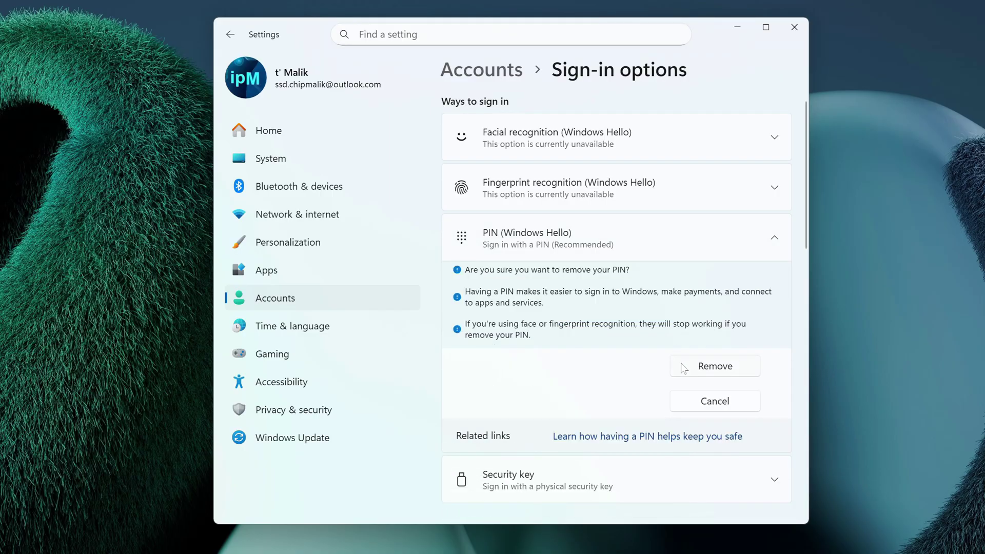
pyautogui.click(720, 377)
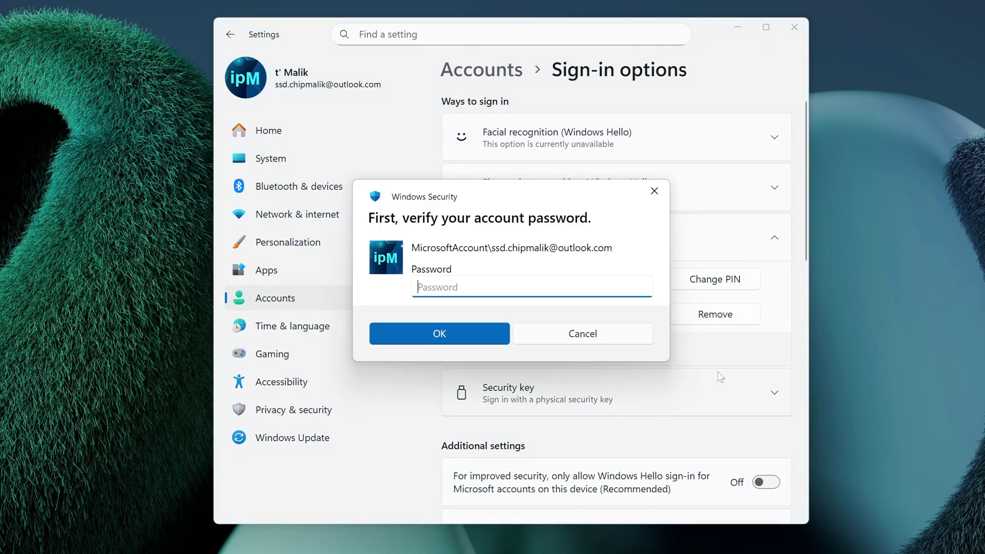
pyautogui.write('*****')
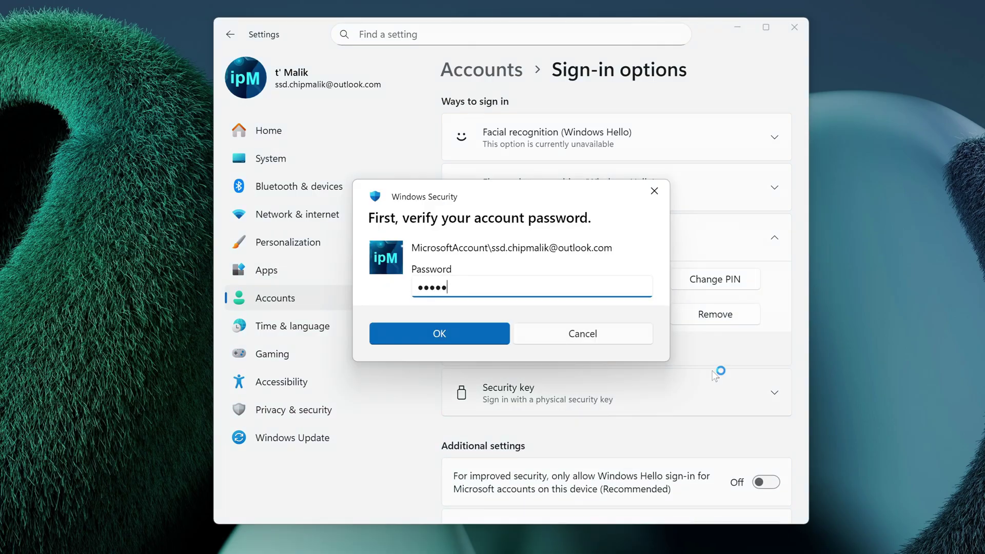
pyautogui.write('***********')
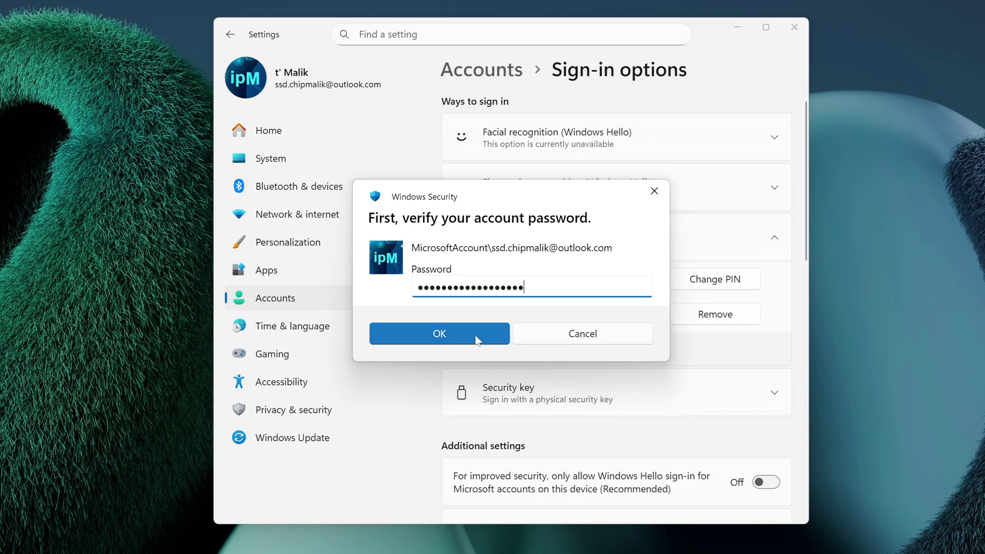
pyautogui.click(444, 335)
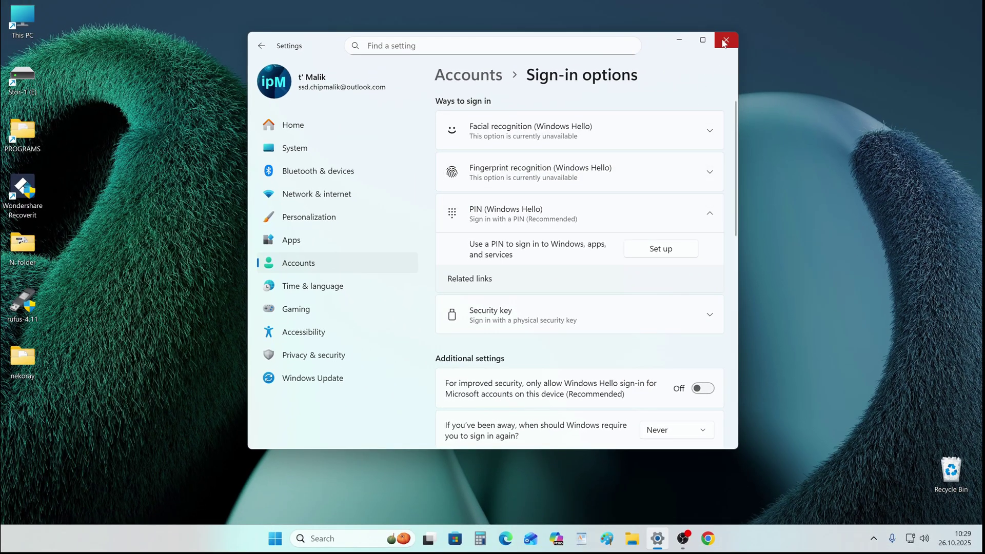
pyautogui.click(794, 27)
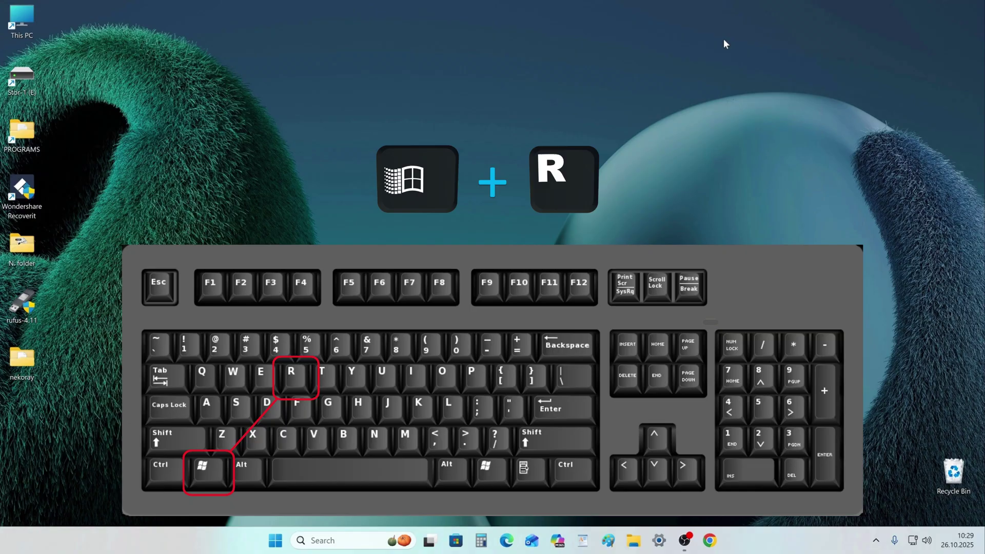
# - Open the Run dialog, centre it, and begin entering netplwiz in the Open box
pyautogui.press('super+r')
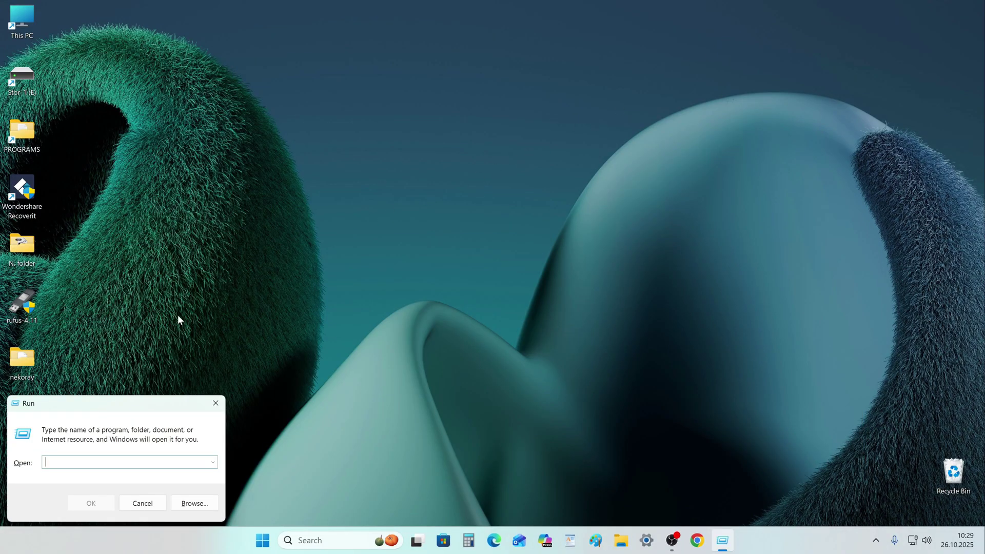
pyautogui.moveTo(137, 403); pyautogui.dragTo(475, 222)
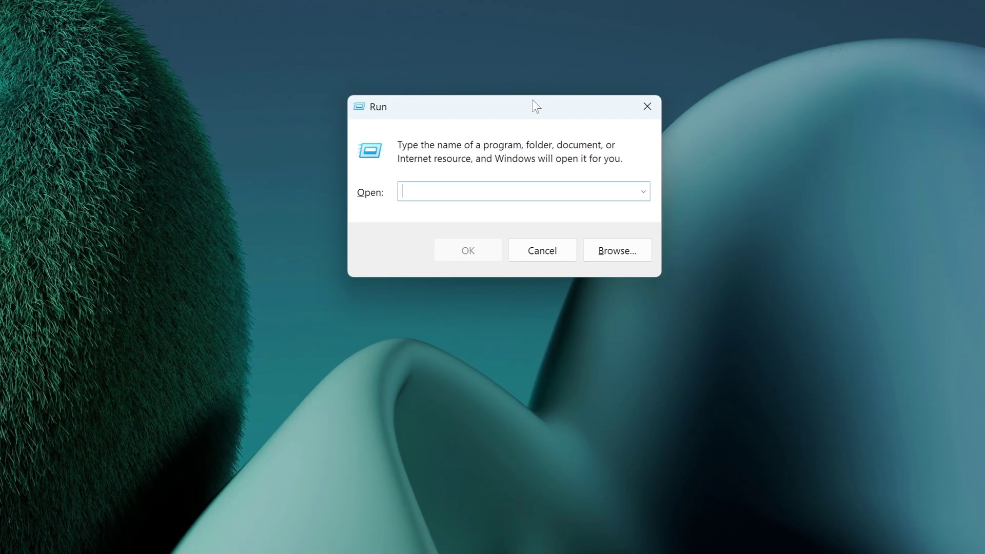
pyautogui.write('netplwiz')
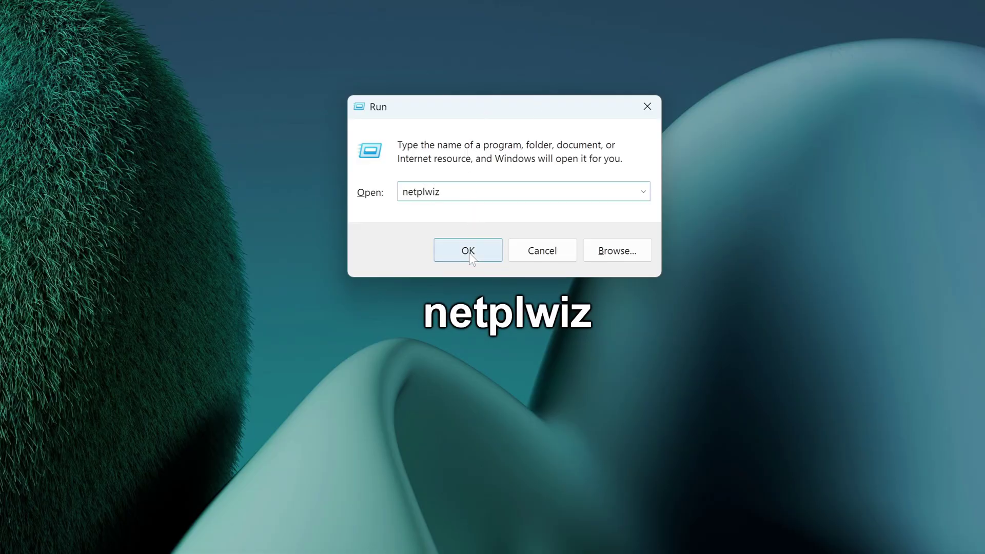
# - Launch netplwiz, centre User Accounts, and untick 'Users must enter a user name and password'
pyautogui.click(467, 251)
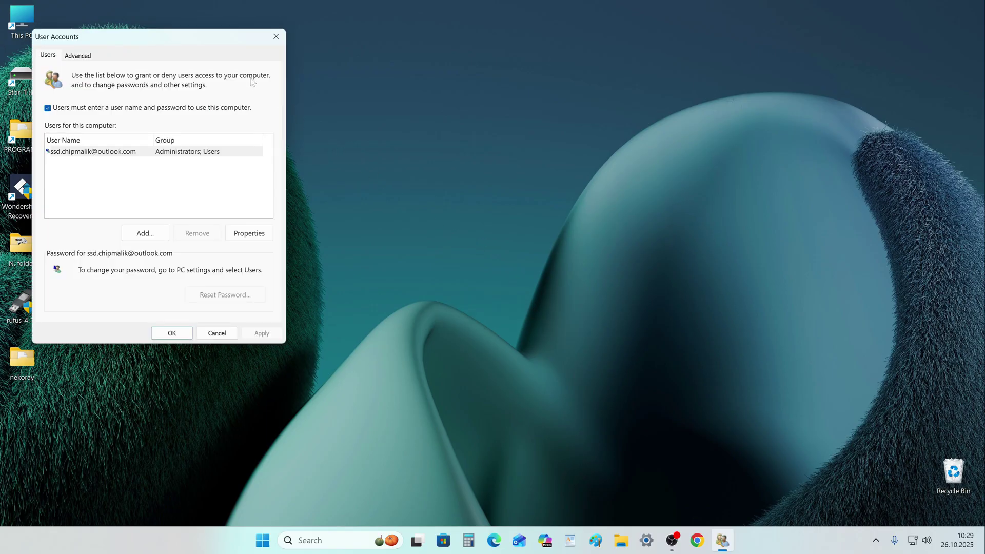
pyautogui.moveTo(202, 33); pyautogui.dragTo(544, 42)
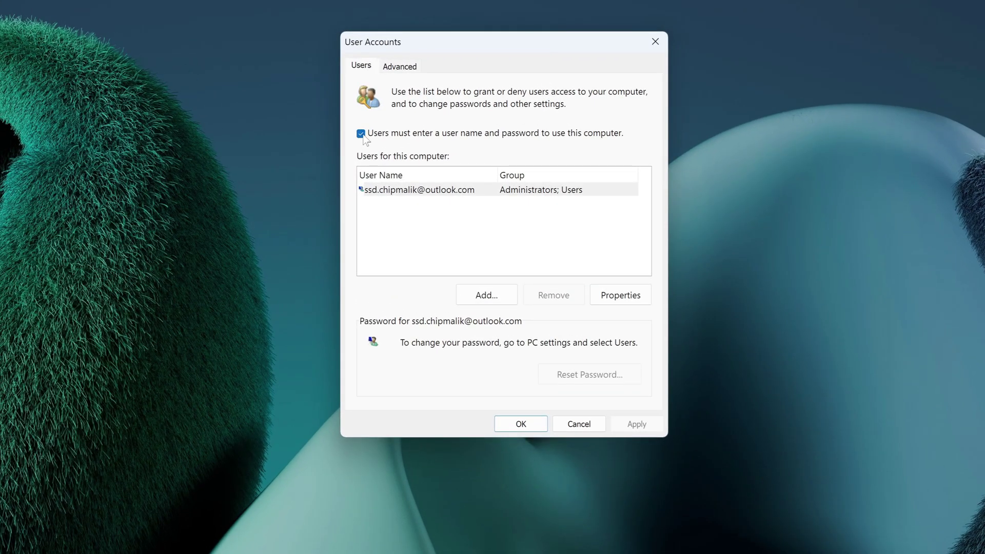
pyautogui.click(361, 133)
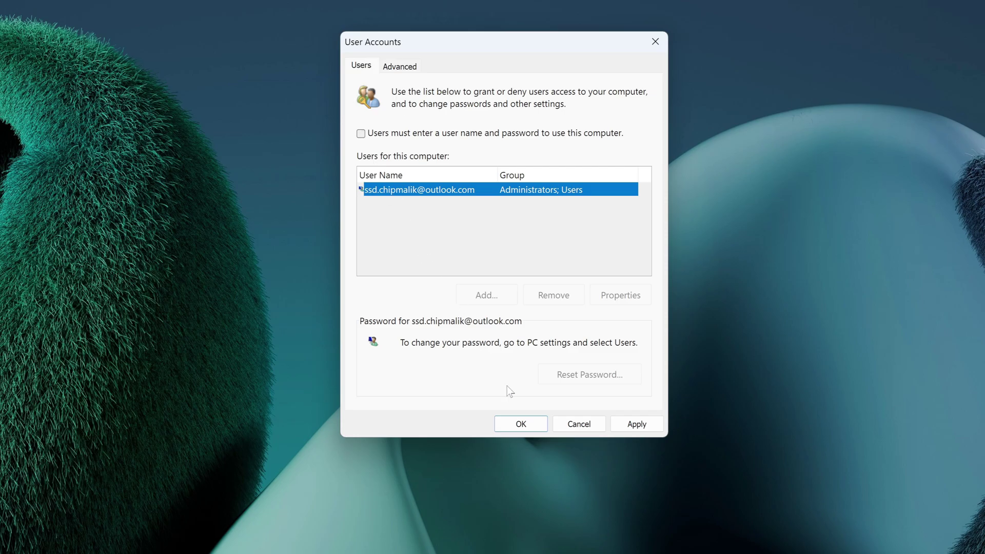
# - Apply, enter and confirm the account password for automatic sign-in, and close User Accounts with OK
pyautogui.click(633, 424)
pyautogui.write('******************')
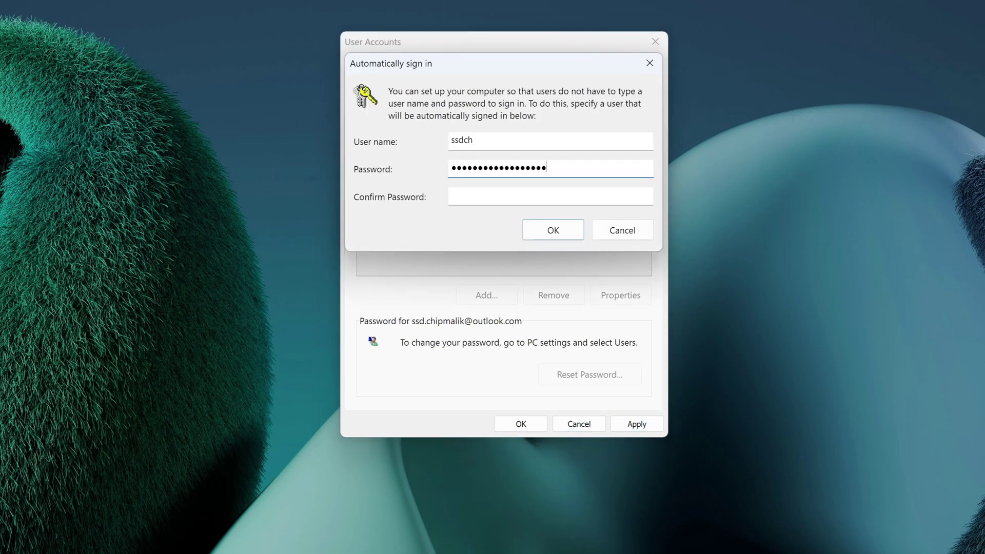
pyautogui.press('Tab')
pyautogui.write('************')
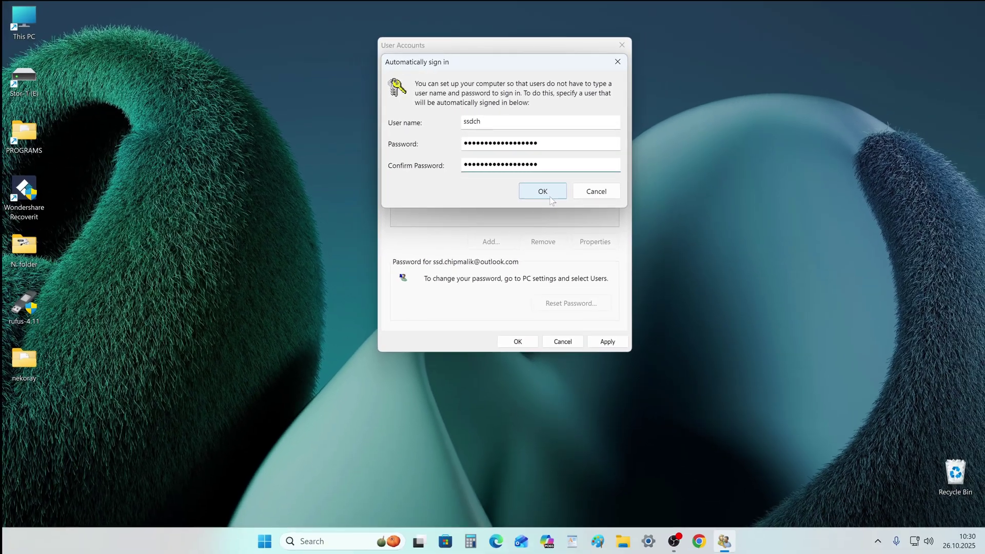
pyautogui.click(553, 230)
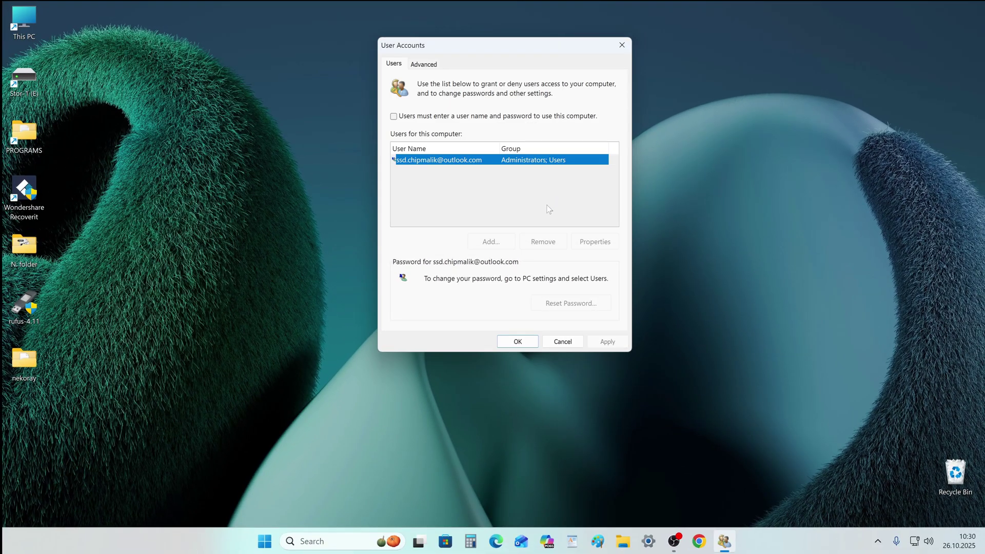
pyautogui.click(516, 341)
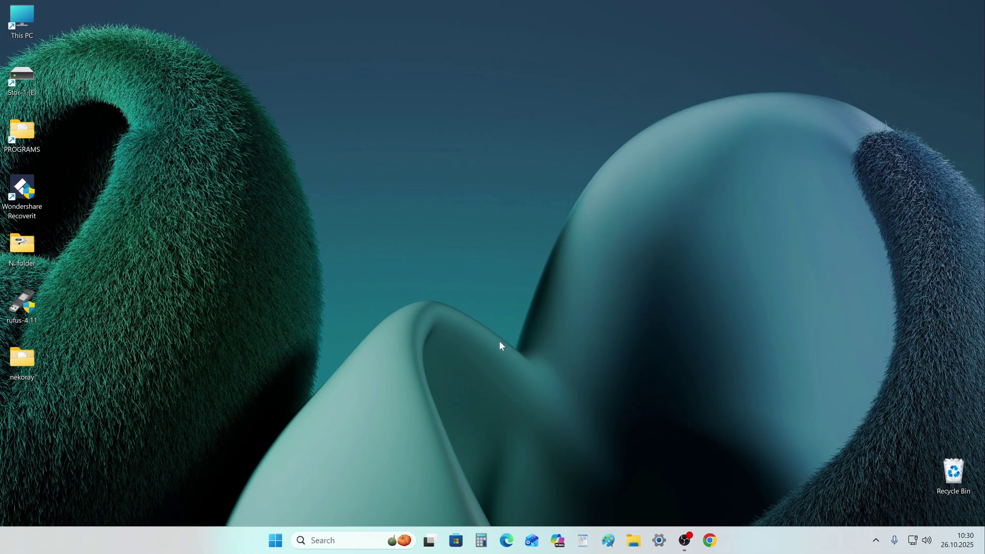
# - Restart the PC via the Start button's right-click Shut down or sign out menu
pyautogui.rightClick(277, 539)
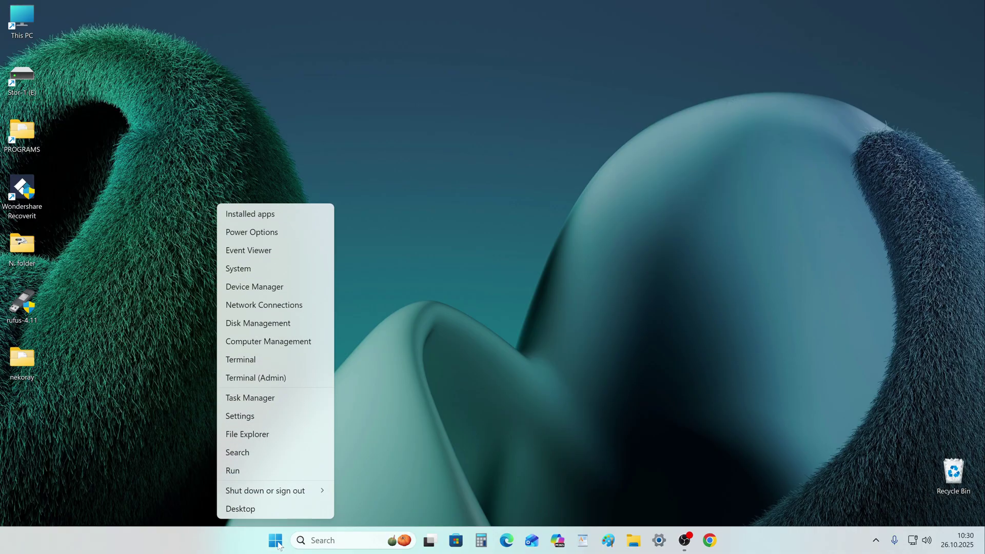
pyautogui.moveTo(276, 494)
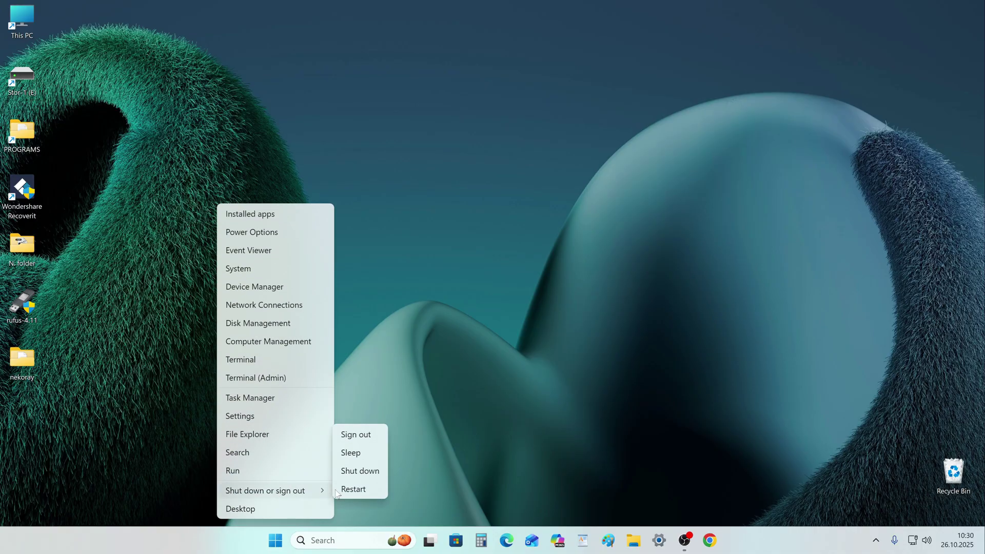
pyautogui.click(381, 492)
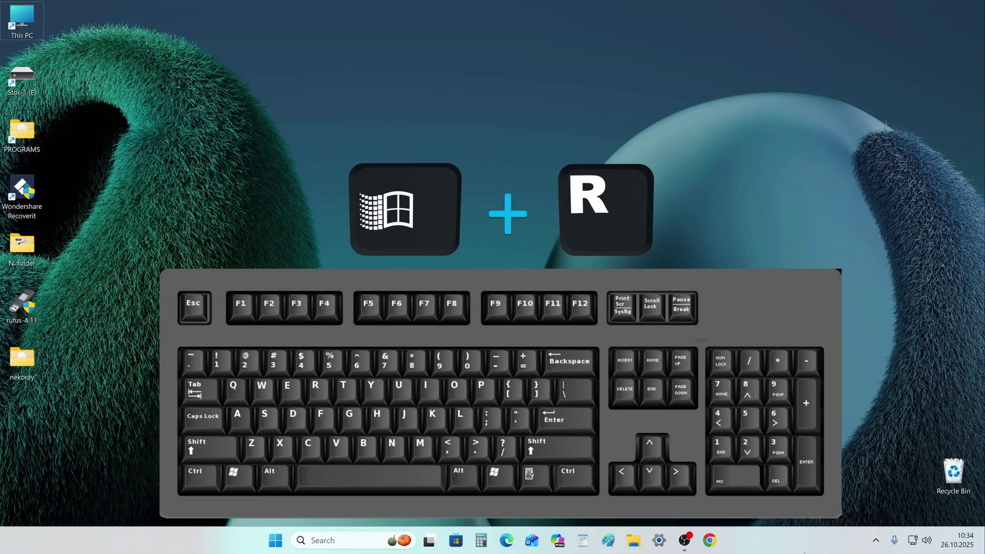
# - Reopen netplwiz from Run, re-tick 'Users must enter a user name and password', then Apply and OK
pyautogui.press('super+r')
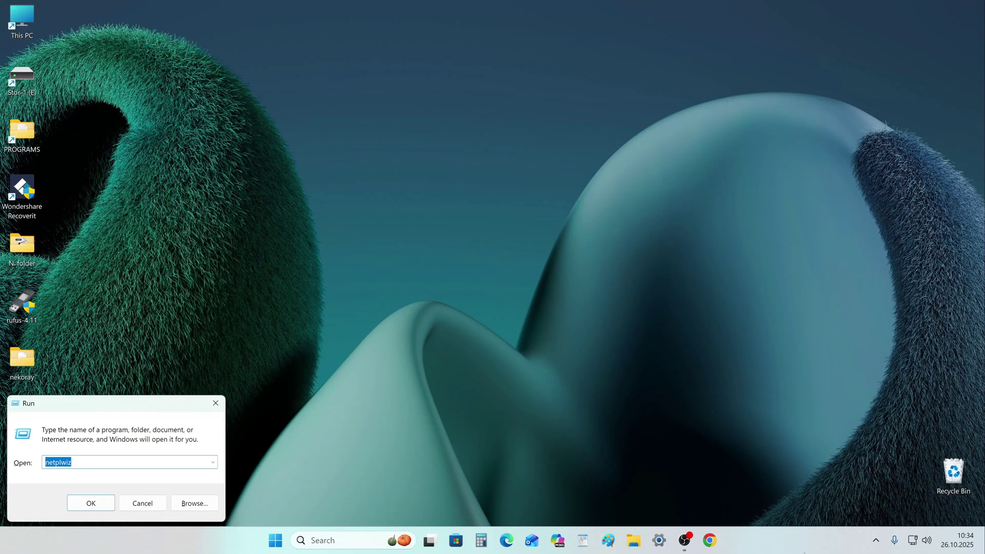
pyautogui.moveTo(145, 403); pyautogui.dragTo(505, 78)
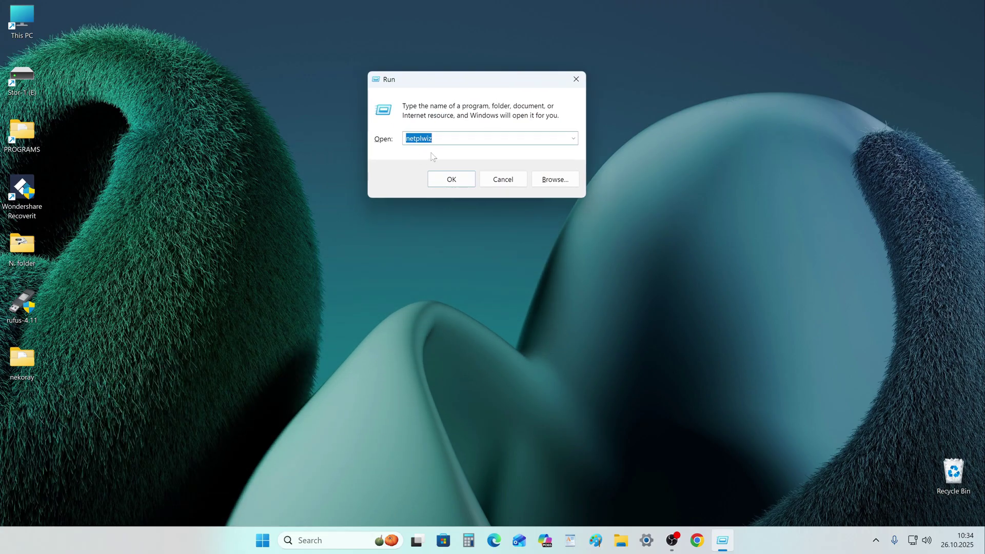
pyautogui.click(435, 177)
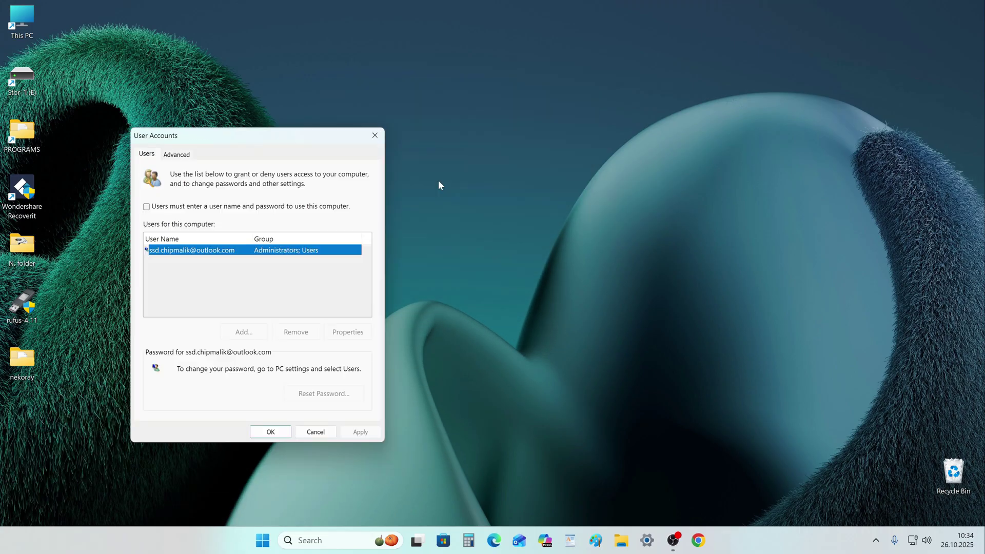
pyautogui.moveTo(290, 139); pyautogui.dragTo(496, 121)
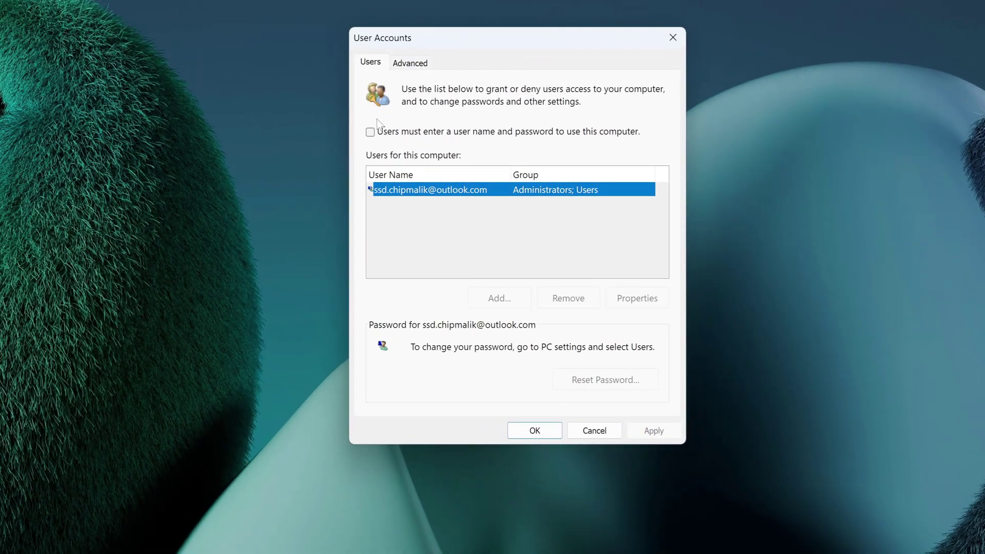
pyautogui.click(370, 132)
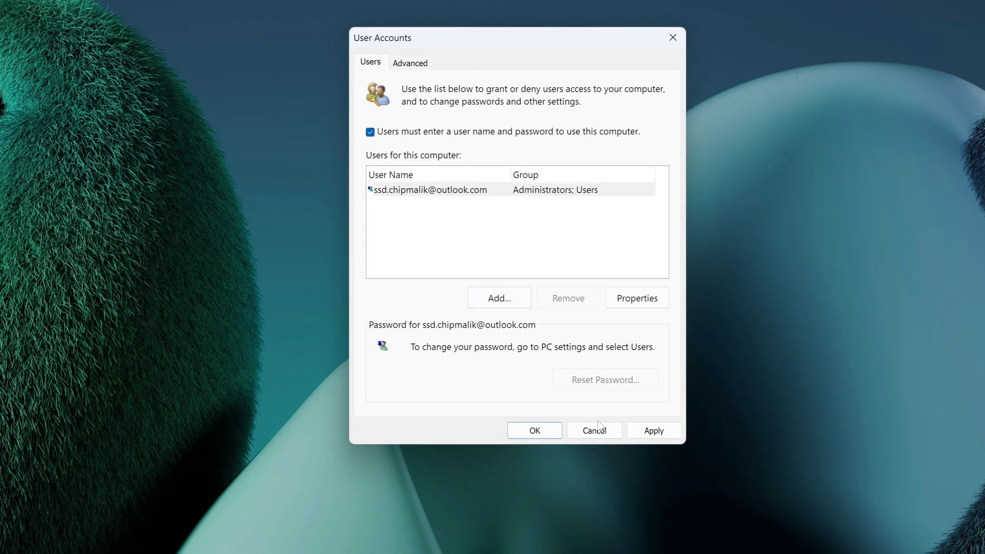
pyautogui.click(650, 437)
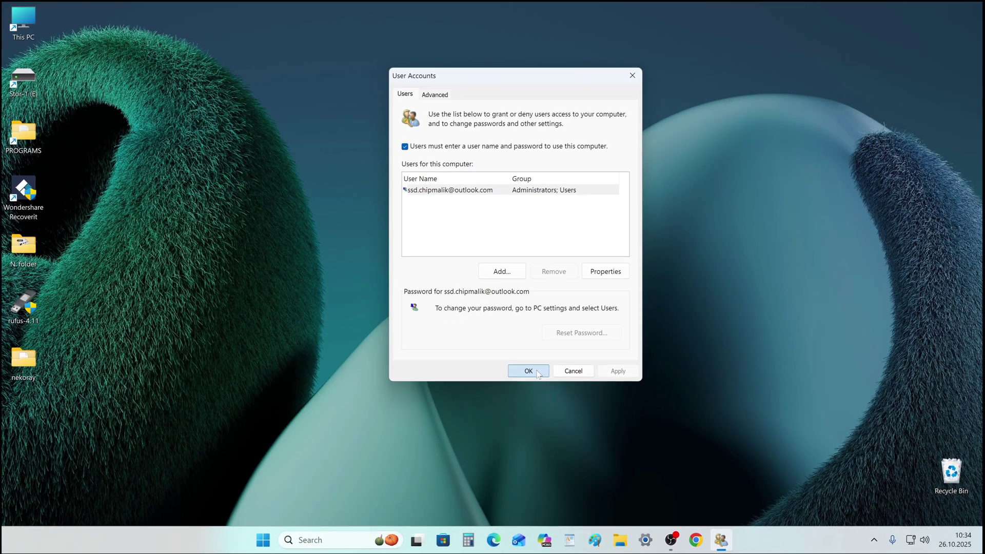
pyautogui.click(510, 430)
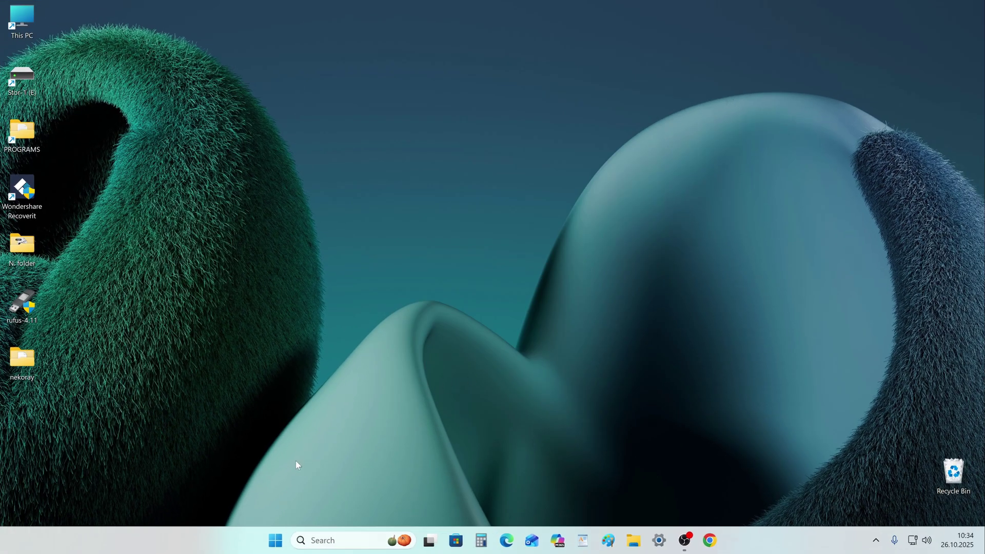
# - Go to Settings > Accounts > Sign-in options and start PIN (Windows Hello) setup
pyautogui.click(276, 541)
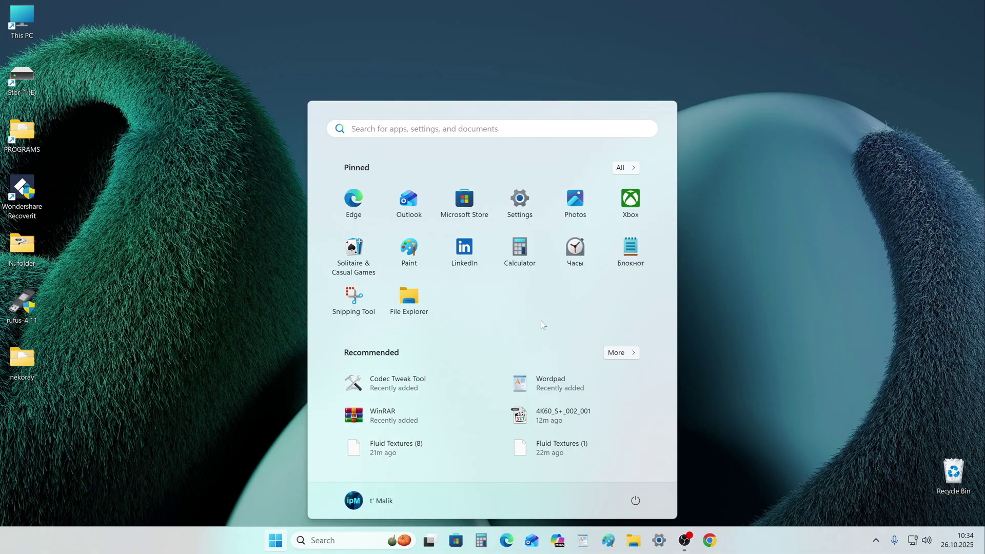
pyautogui.click(523, 212)
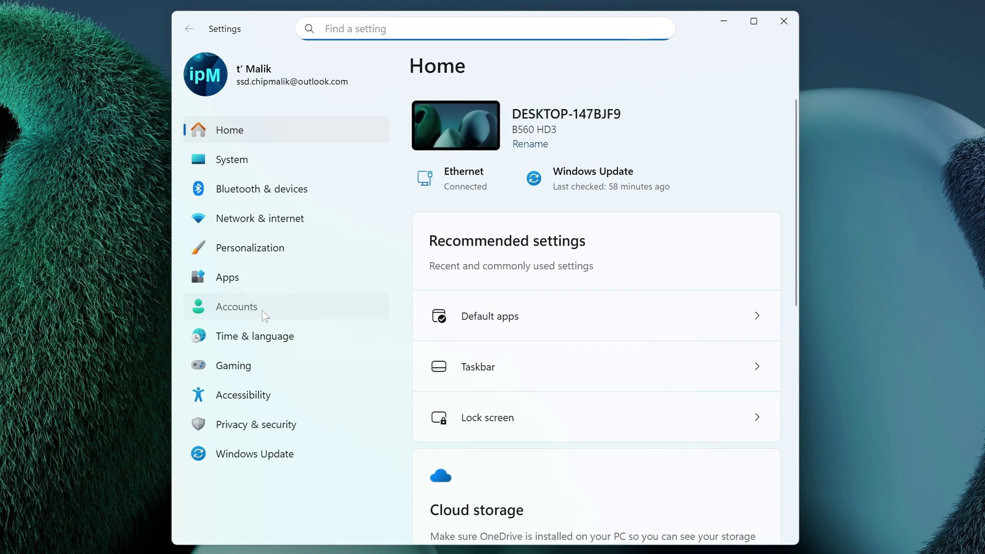
pyautogui.click(262, 311)
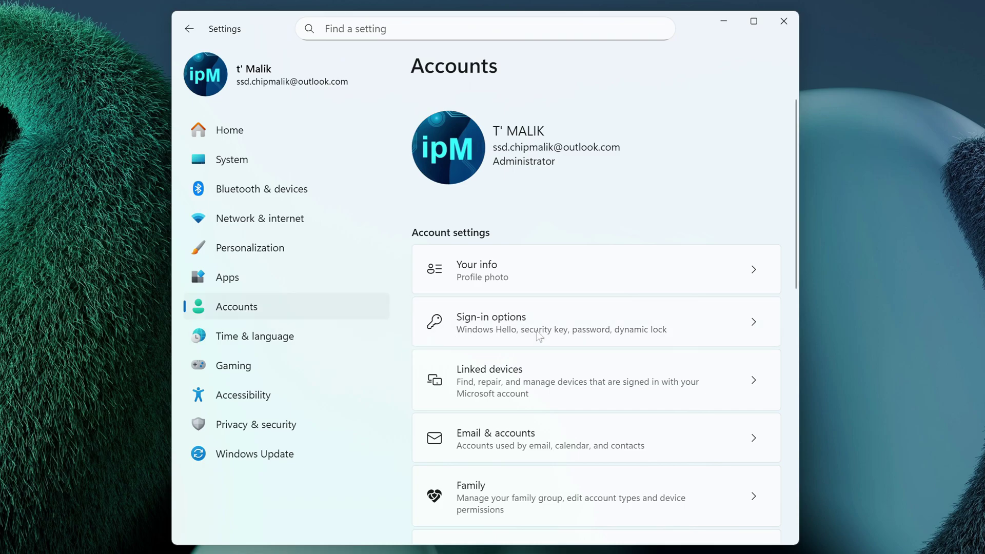
pyautogui.click(537, 336)
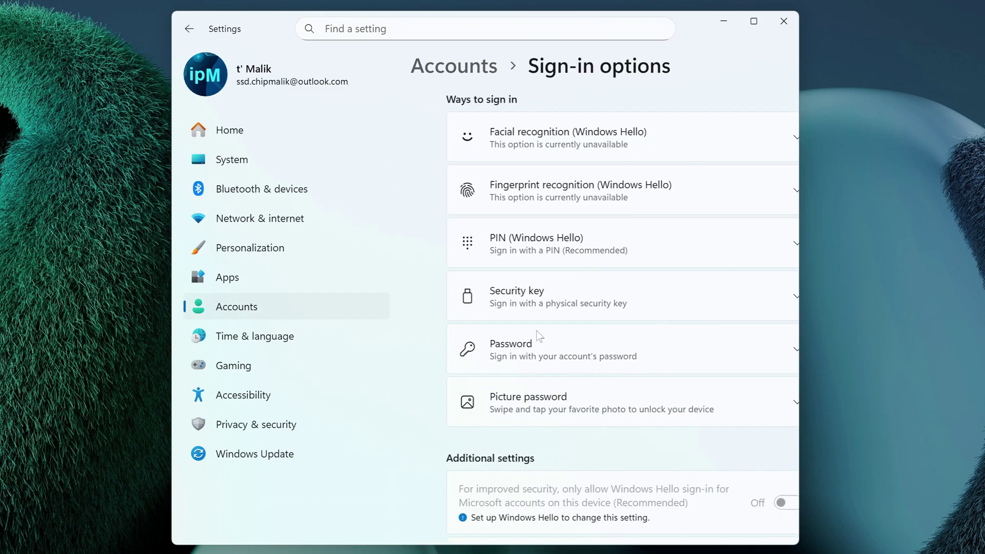
pyautogui.click(617, 241)
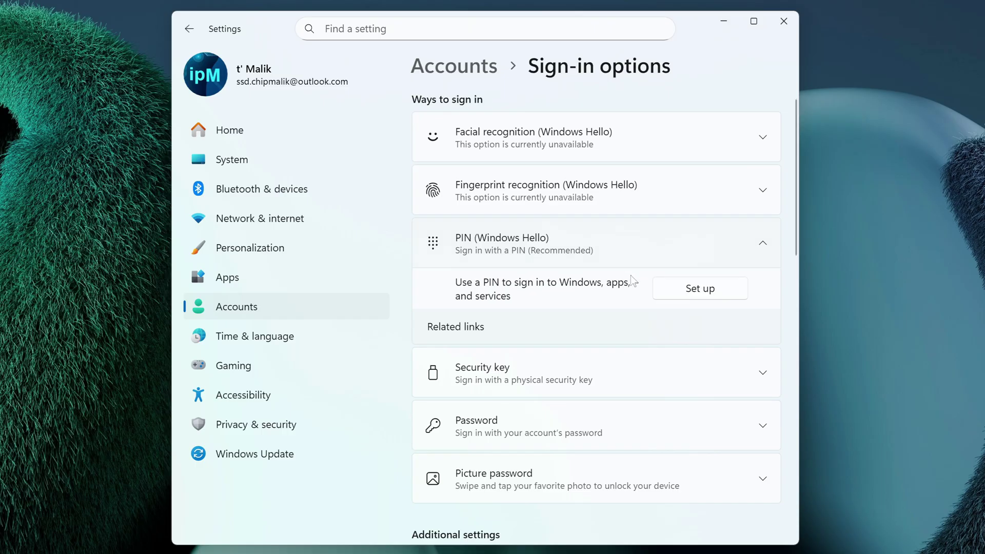
pyautogui.click(662, 291)
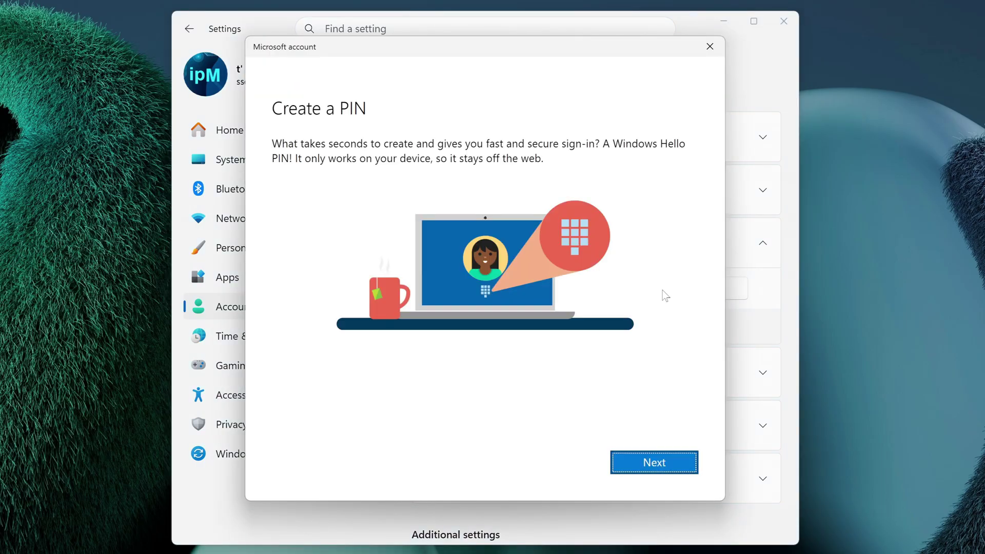
# - Verify the account password to continue setting up the PIN
pyautogui.click(638, 470)
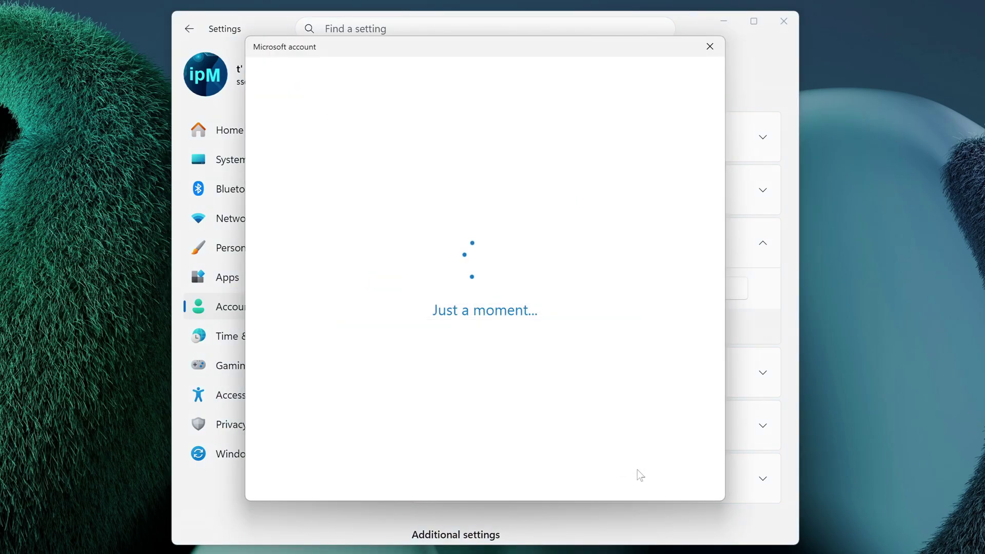
pyautogui.write('•••••••••••')
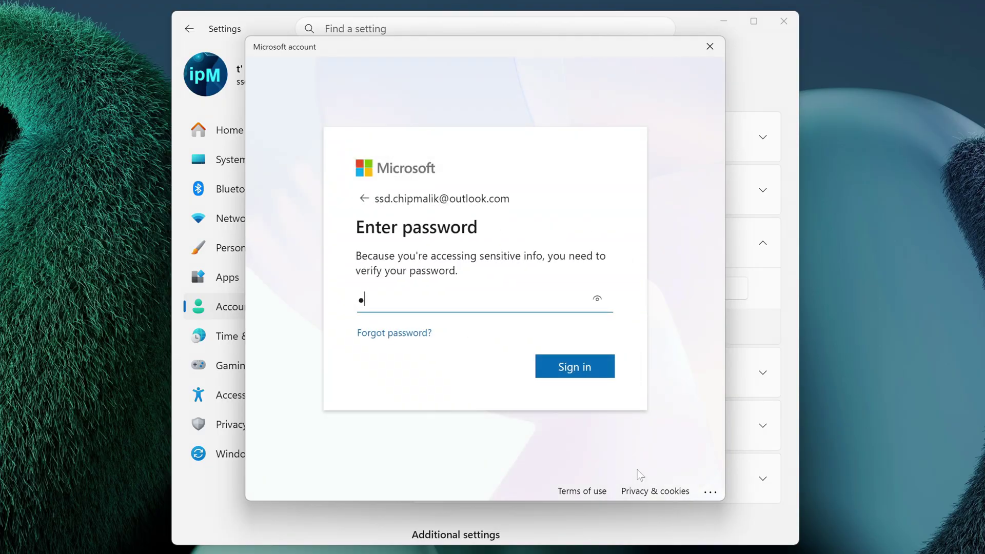
pyautogui.write('•••••••')
pyautogui.click(579, 373)
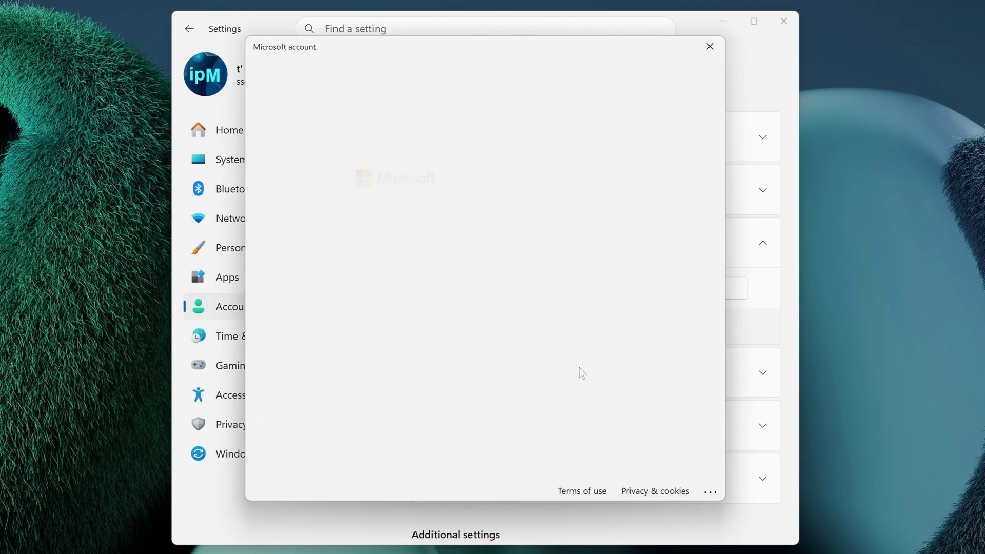
# - Enter and confirm a new four-digit PIN, then close Settings
pyautogui.write('••••')
pyautogui.press('Tab')
pyautogui.write('••••')
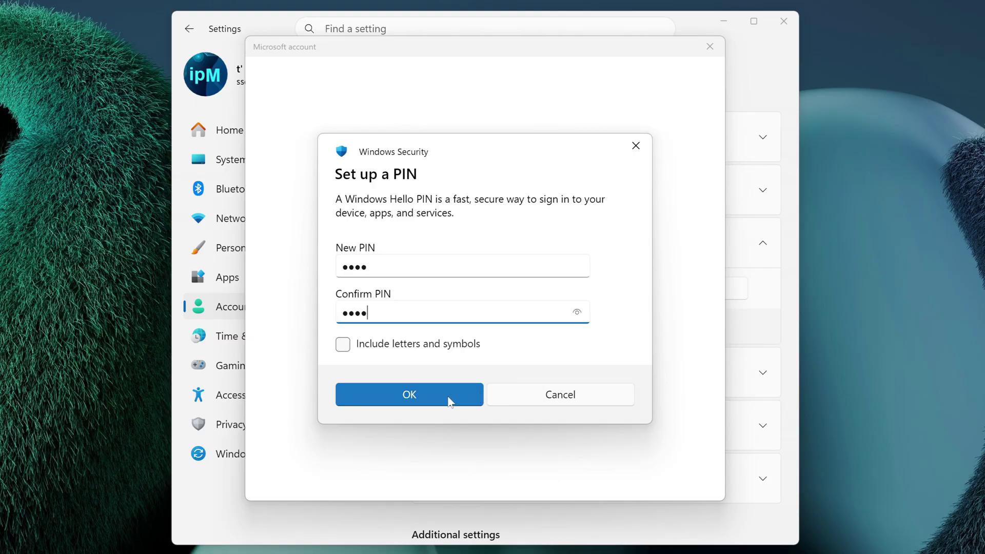
pyautogui.click(446, 398)
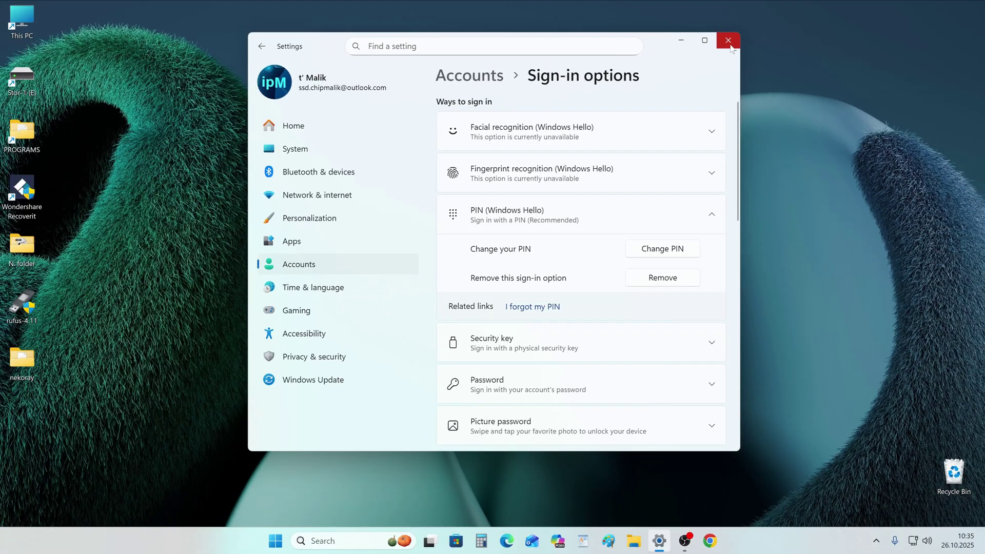
pyautogui.click(731, 46)
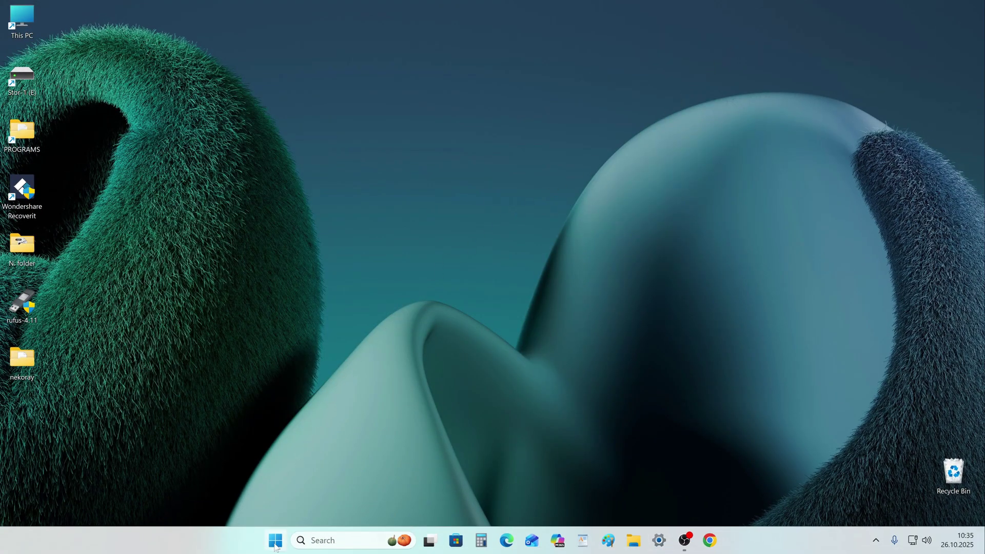
# - Restart the PC from the Start menu's power options and sign in with the four-digit PIN
pyautogui.rightClick(274, 546)
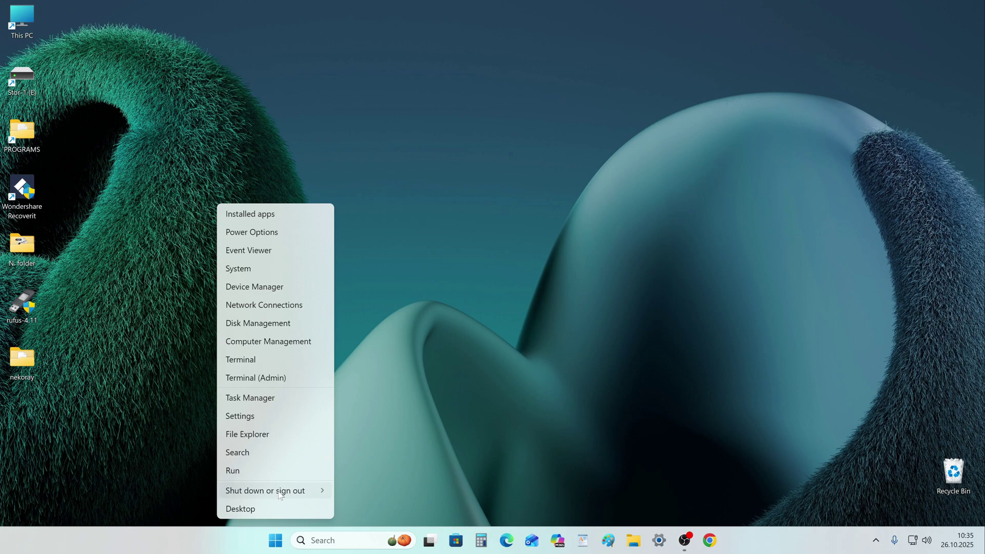
pyautogui.moveTo(280, 493)
pyautogui.click(379, 493)
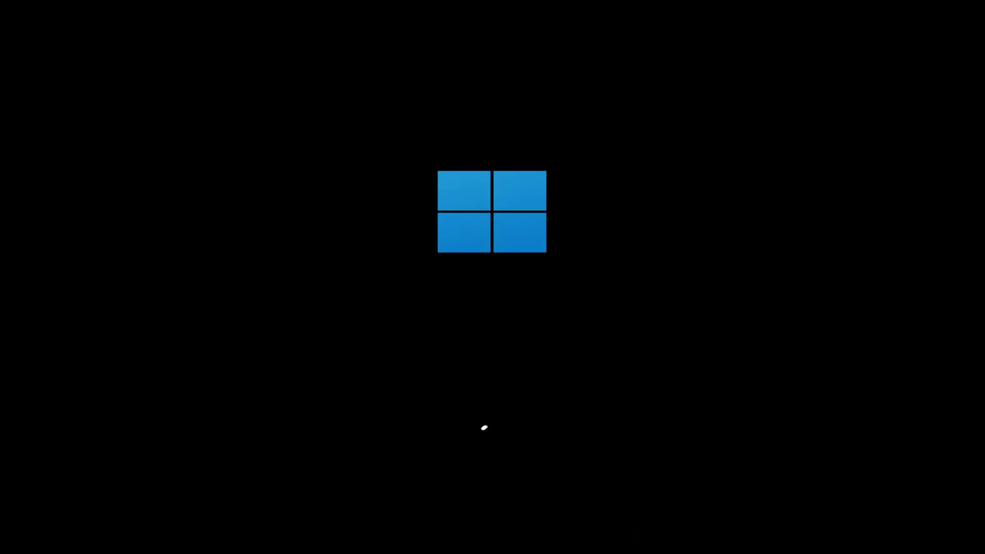
pyautogui.press('Return')
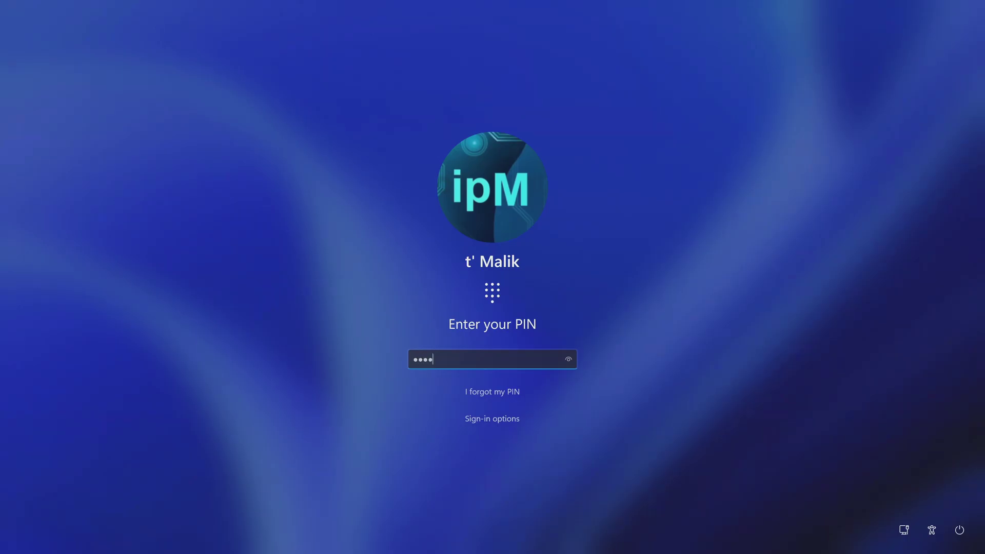
pyautogui.press('Return')
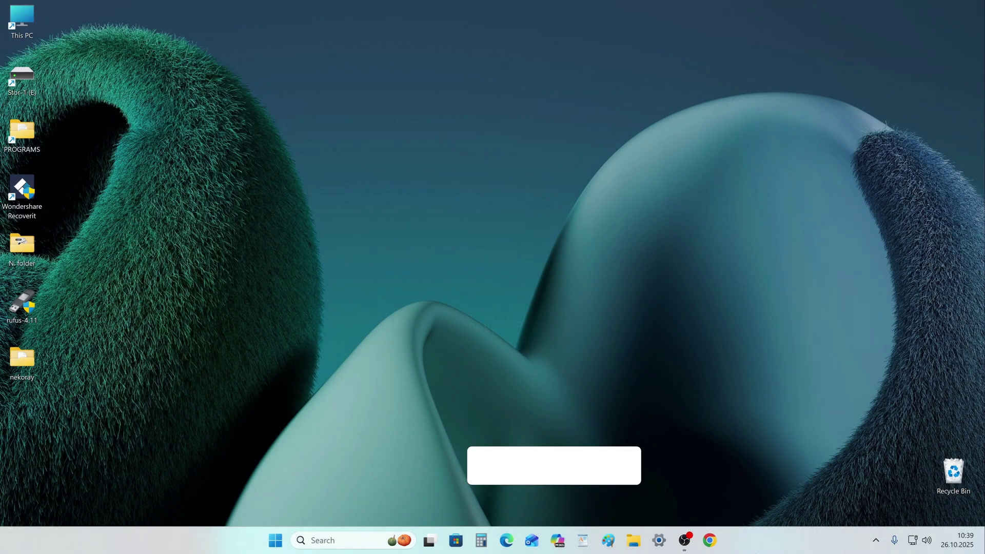